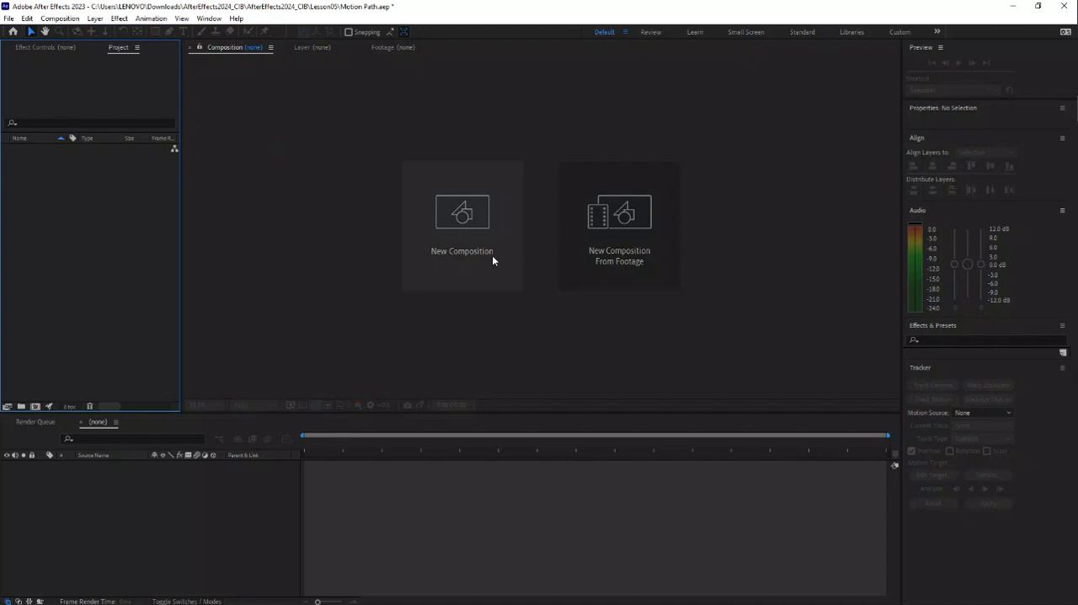
Step: Create a new HD 1920x1080 composition at 25 fps, lasting 5 seconds, with a black background
click(466, 225)
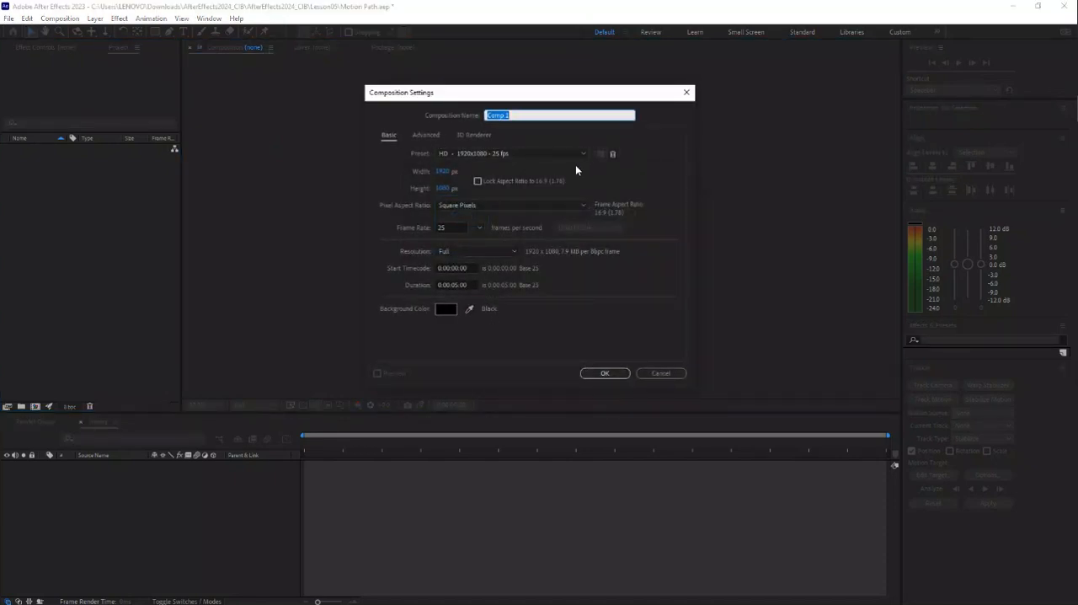
click(612, 373)
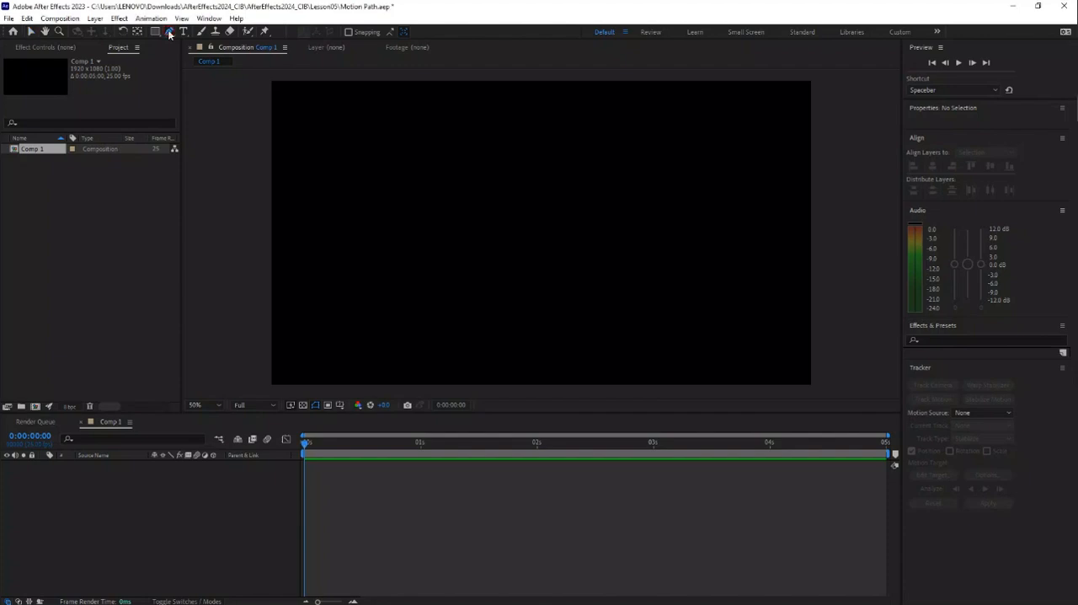
Step: Draw an open white S-shaped curve with the Pen tool, running across the composition and bending up toward its upper right
click(168, 32)
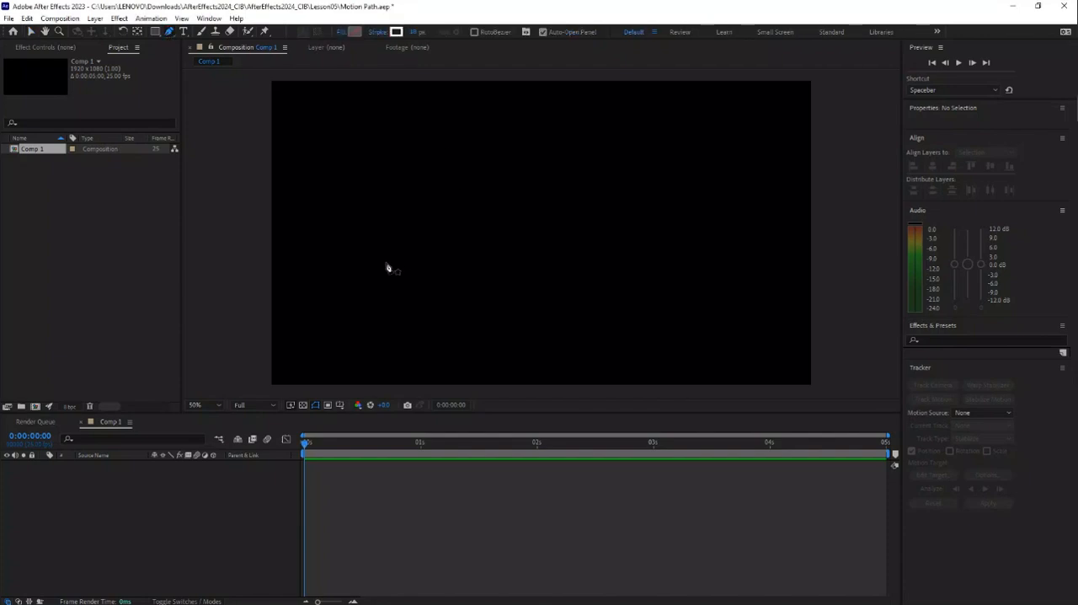
click(295, 239)
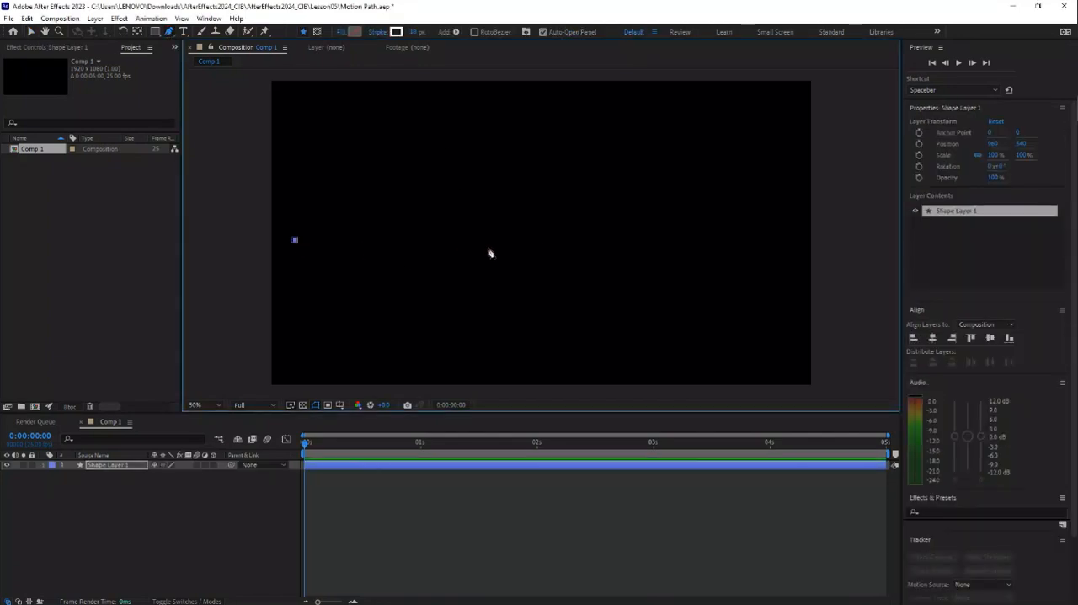
drag(486, 246, 572, 371)
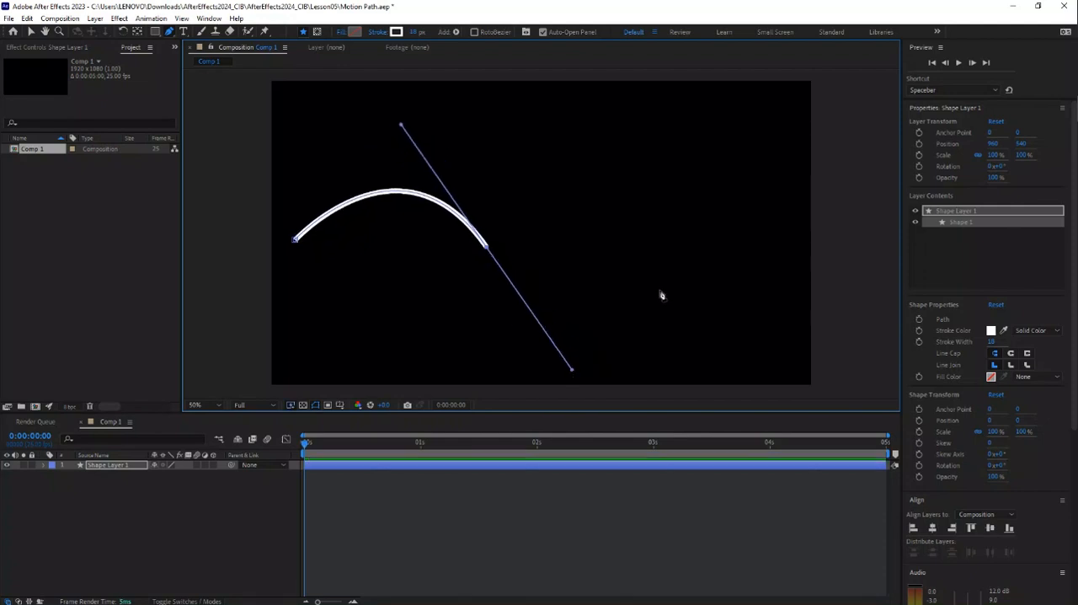
click(689, 253)
drag(698, 246, 700, 230)
drag(666, 132, 631, 80)
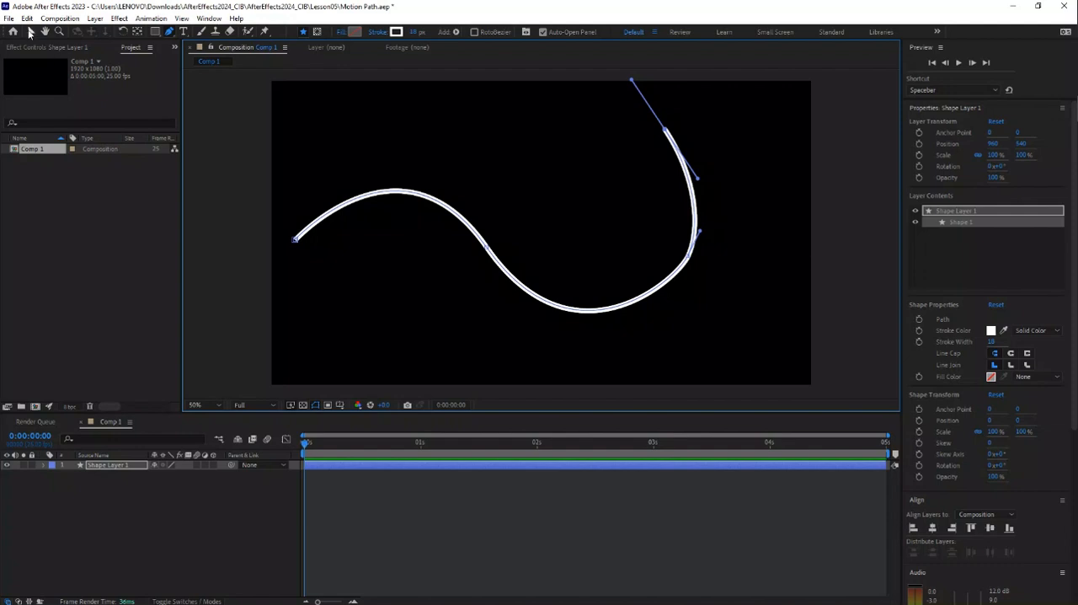
click(29, 31)
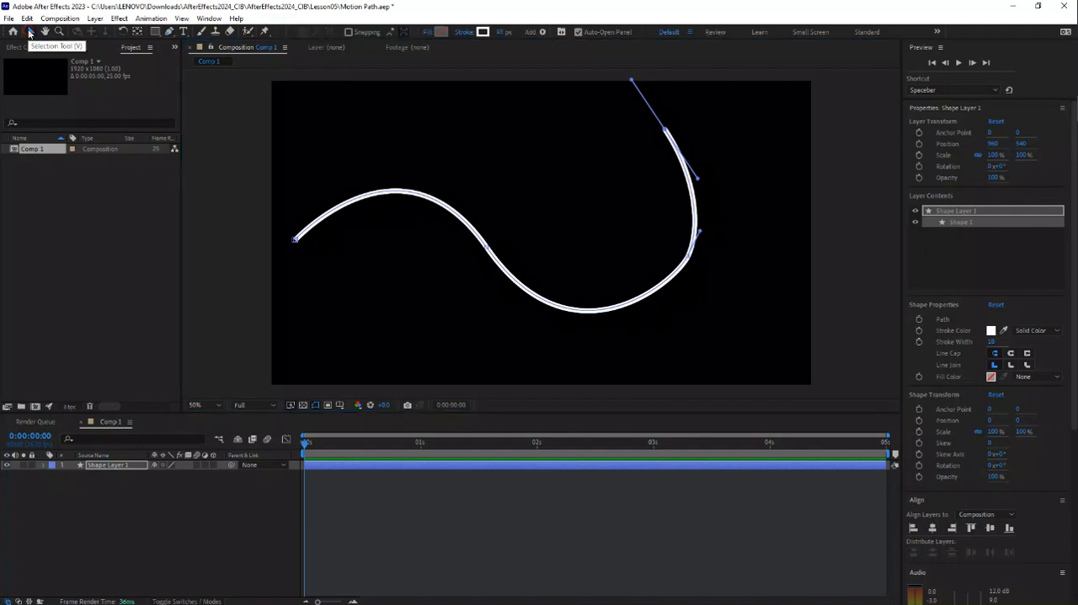
click(631, 309)
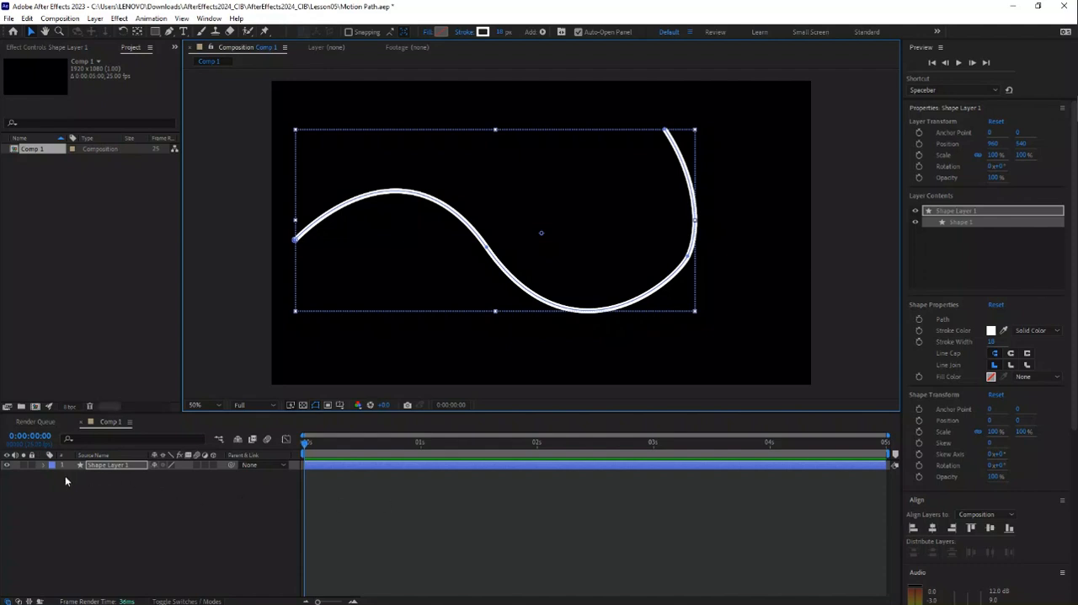
Step: Copy Shape 1 and paste the duplicate into the contents of Shape Layer 1
click(42, 465)
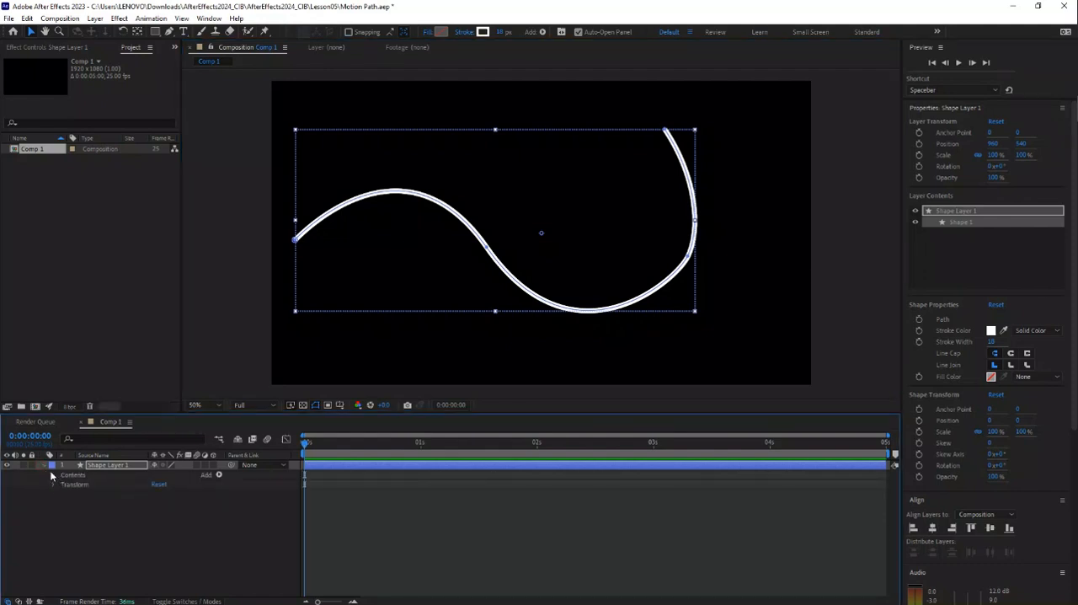
click(53, 475)
click(27, 18)
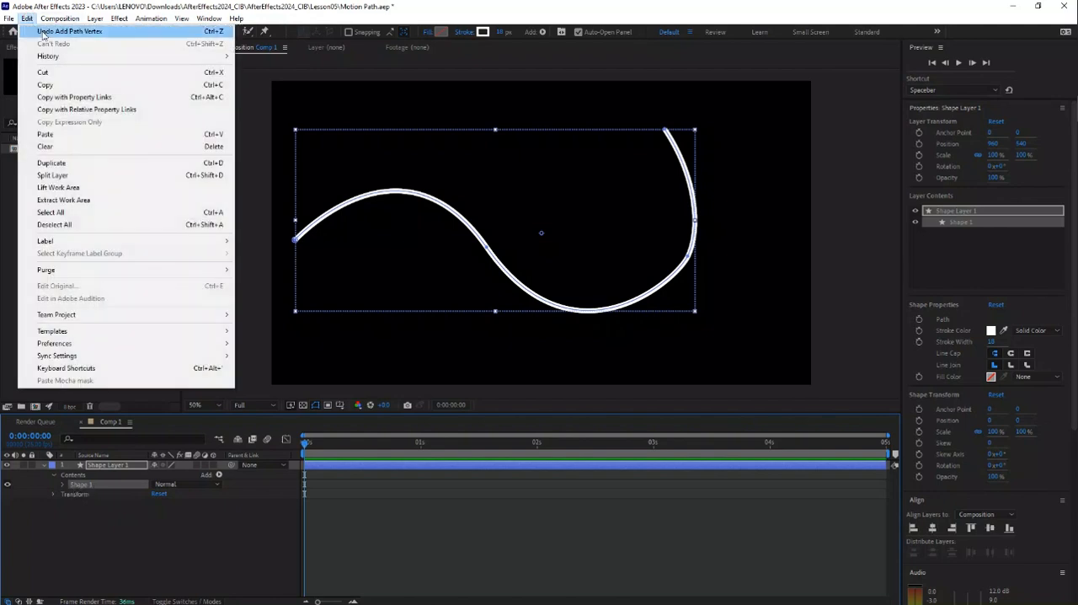
click(49, 85)
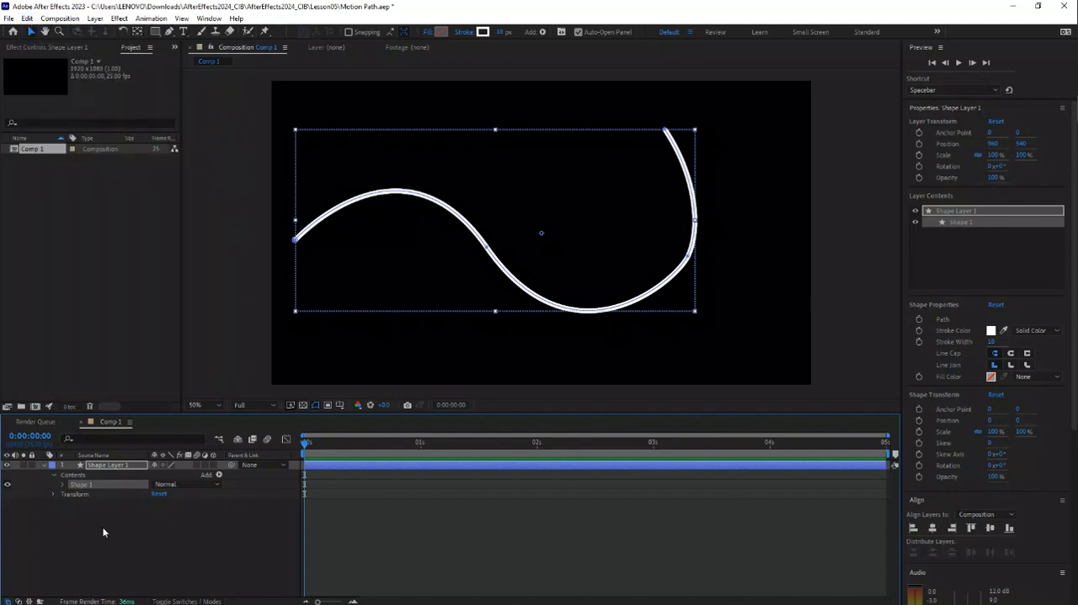
click(108, 468)
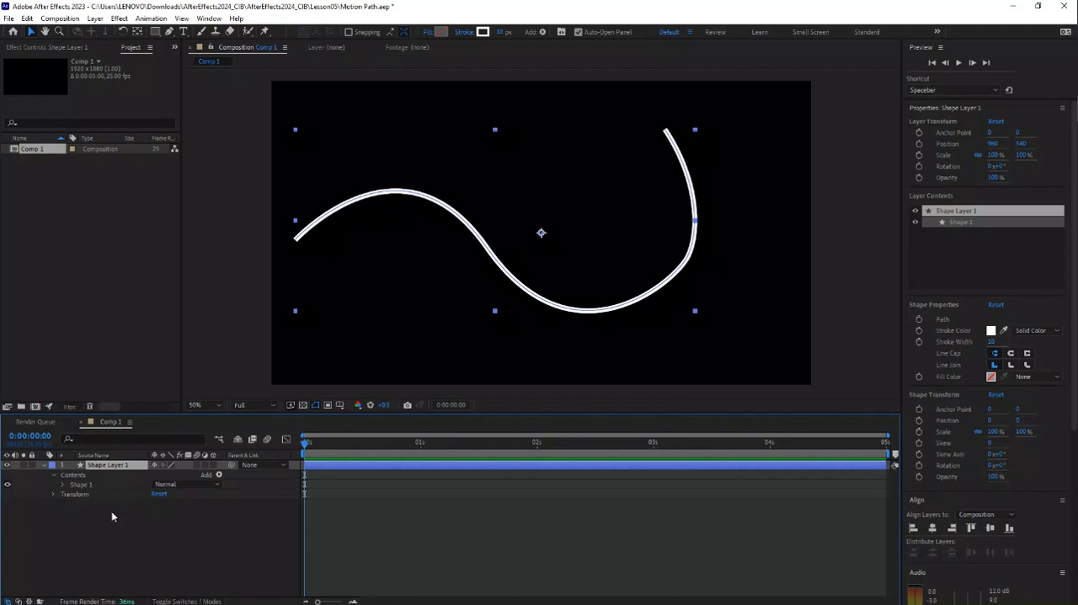
key(ctrl+d)
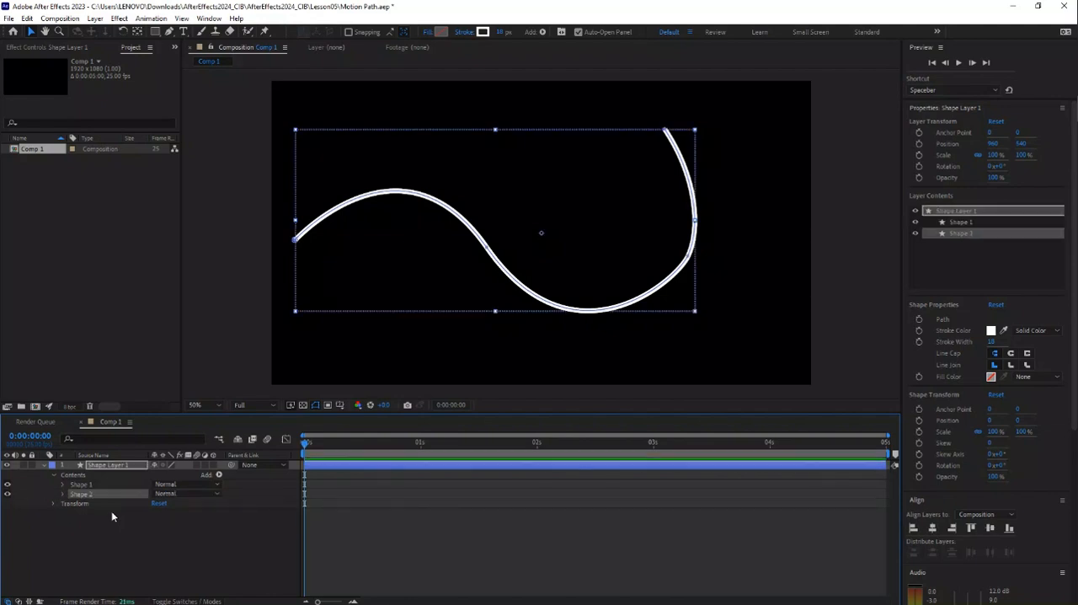
Step: Change the stroke color of Shape 2 to red
click(63, 495)
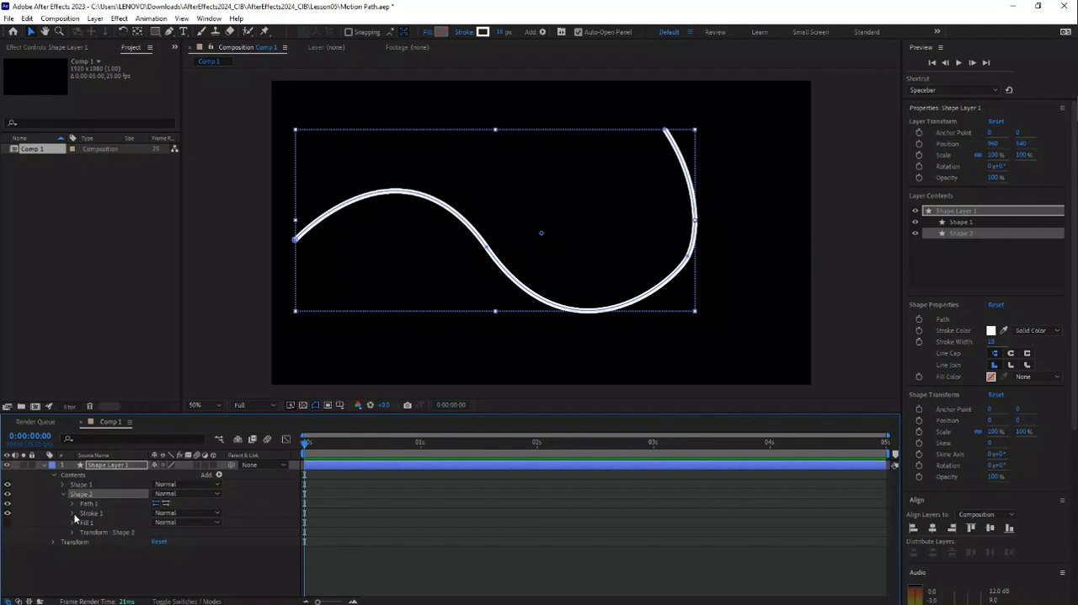
click(72, 513)
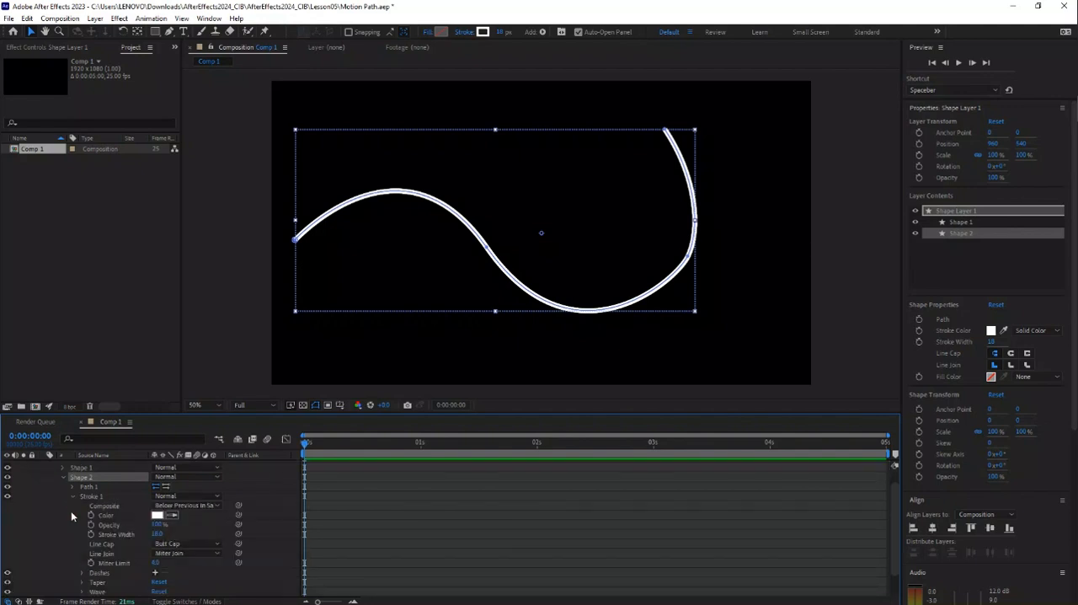
click(160, 516)
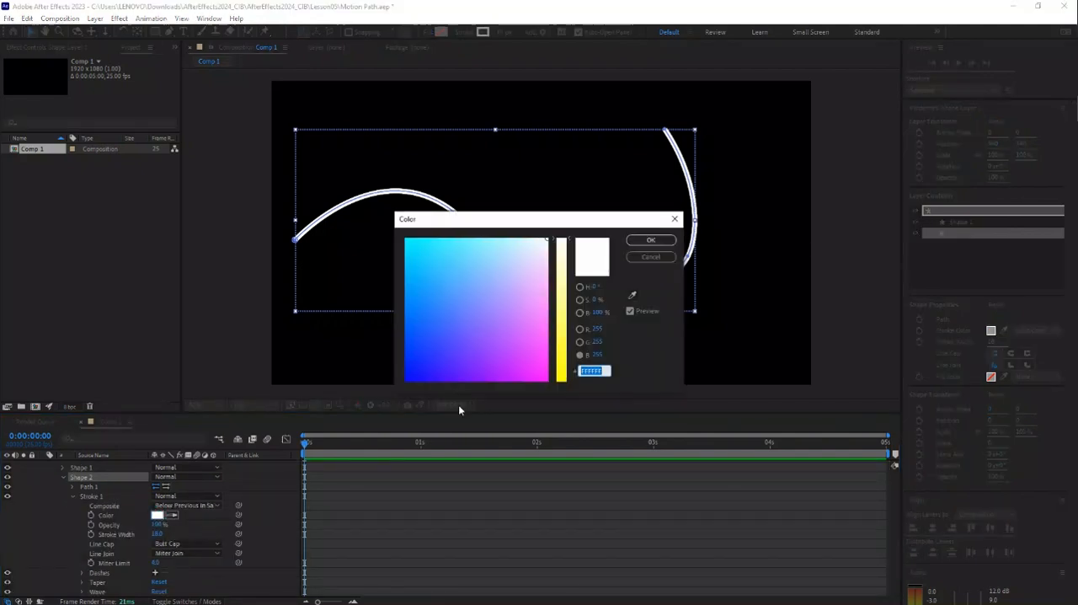
click(530, 345)
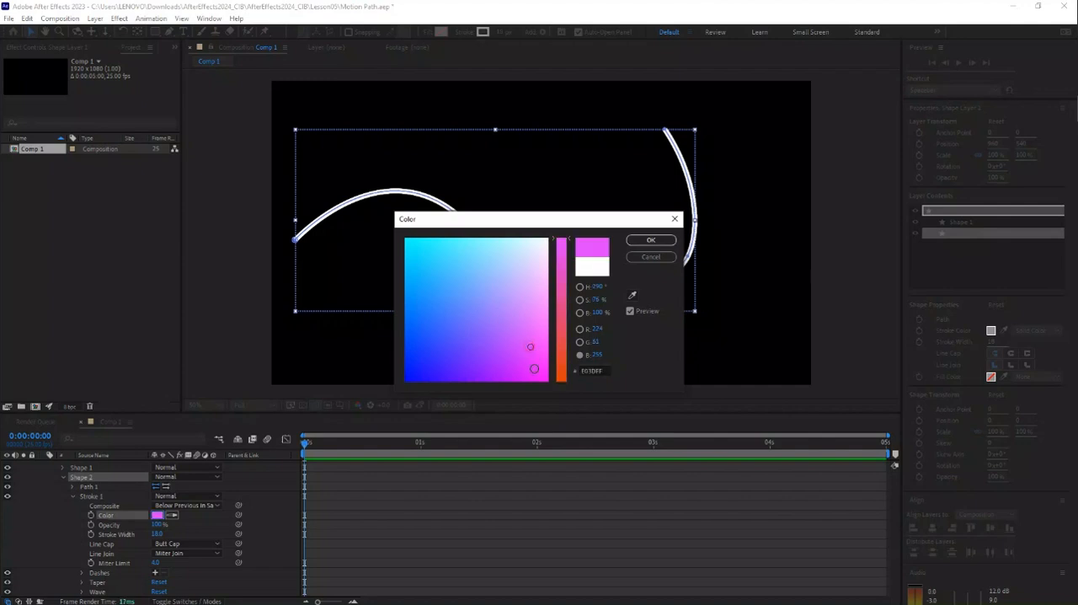
click(562, 374)
click(526, 364)
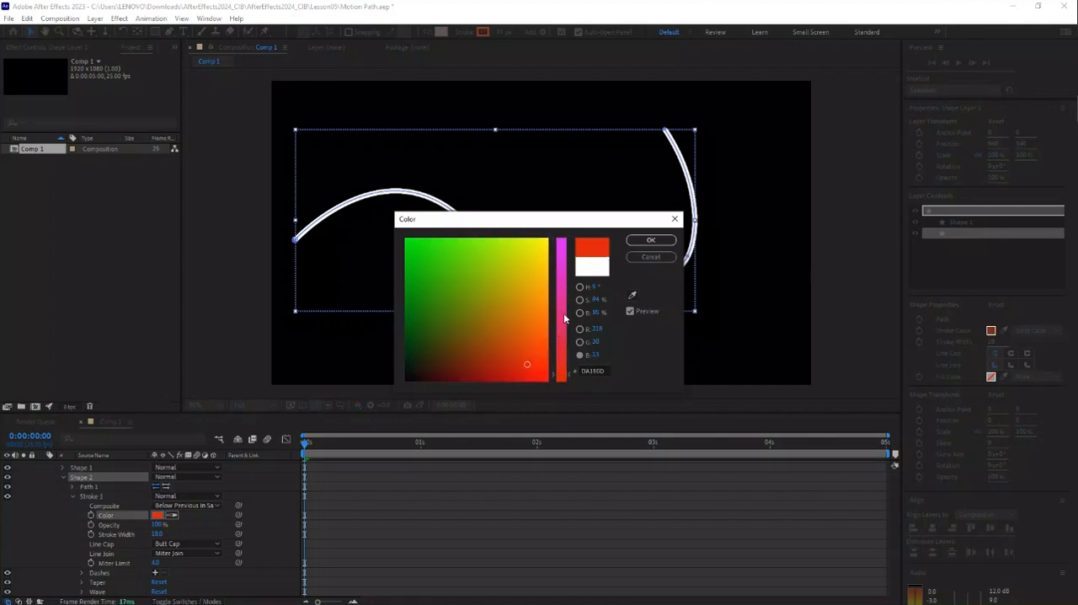
click(650, 241)
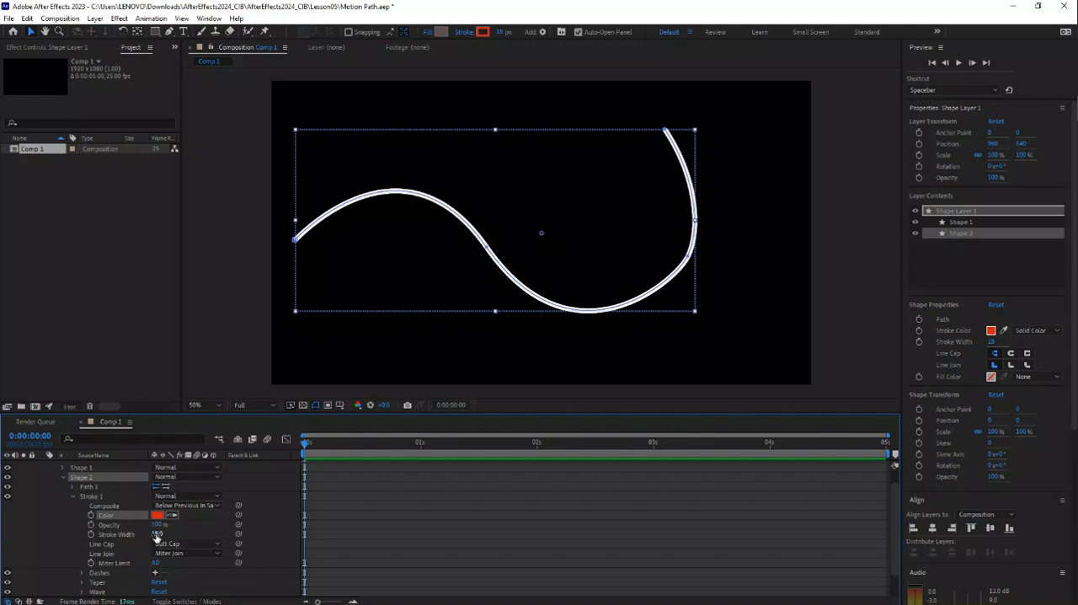
Step: Set the Shape 2 stroke width to 50 and its line cap to Round Cap
drag(156, 535, 171, 535)
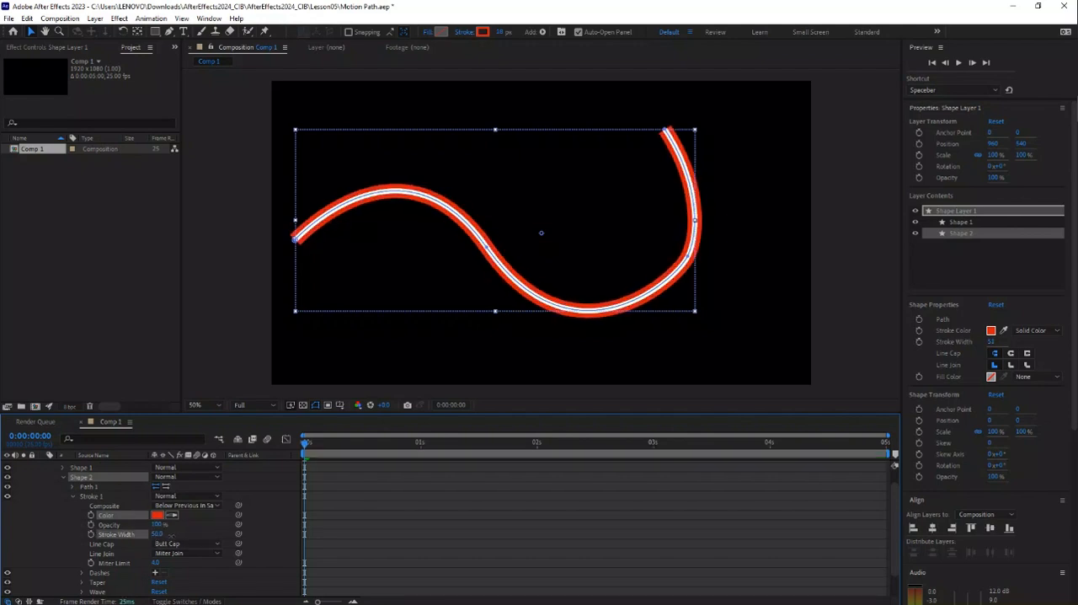
click(213, 547)
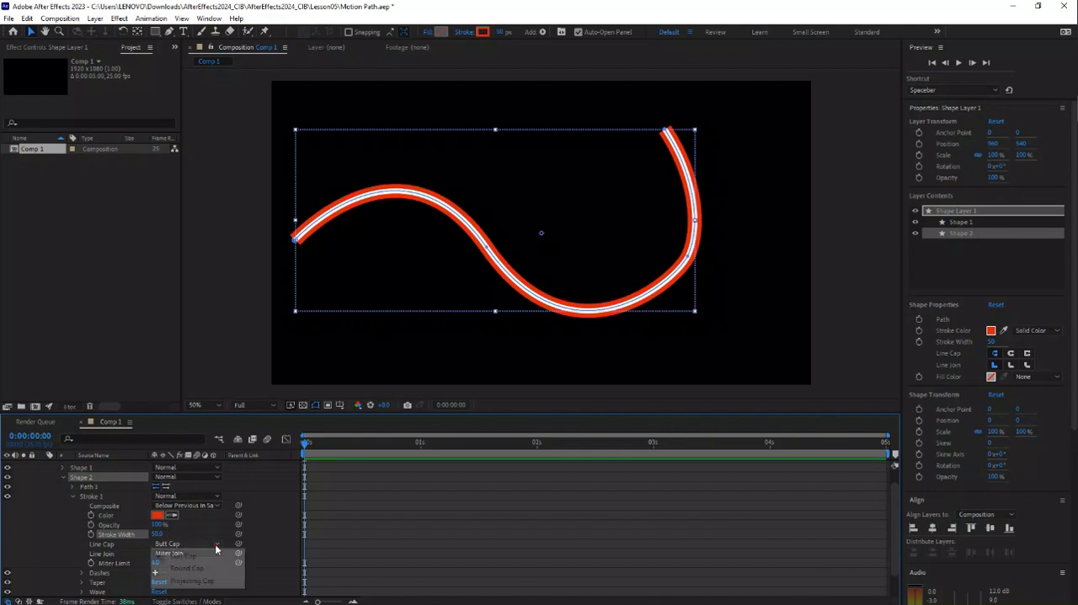
click(180, 573)
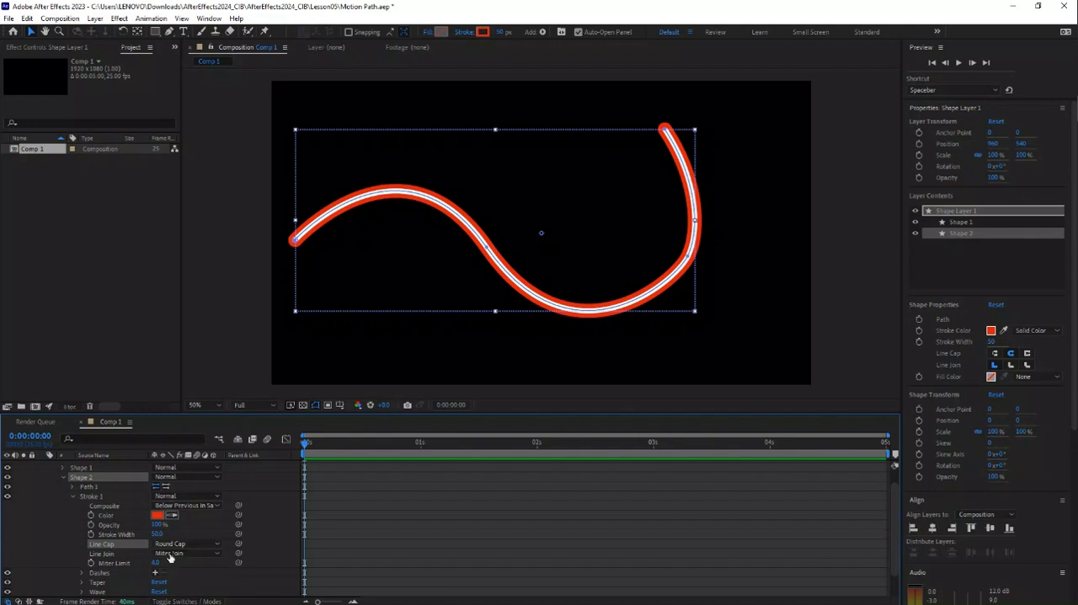
click(73, 496)
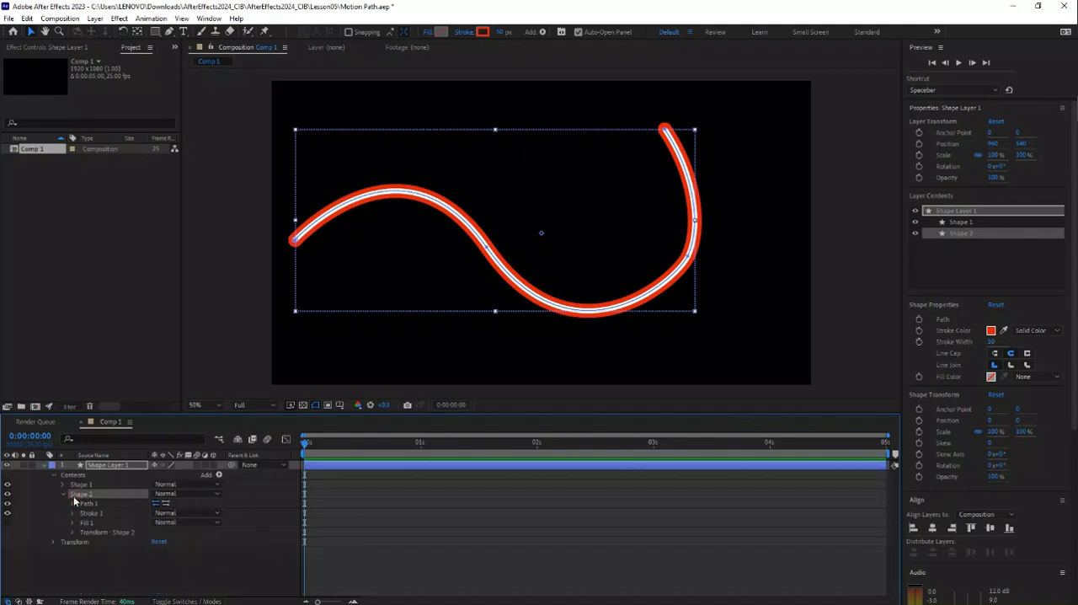
Step: Add Trim Paths to Shape 2 and expand its properties
click(219, 475)
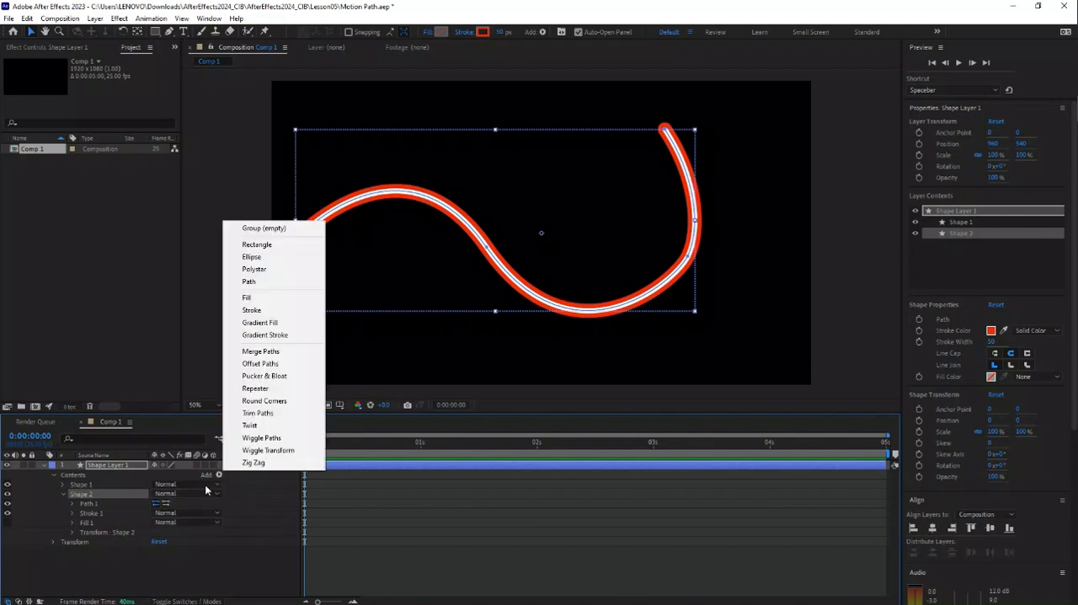
click(269, 415)
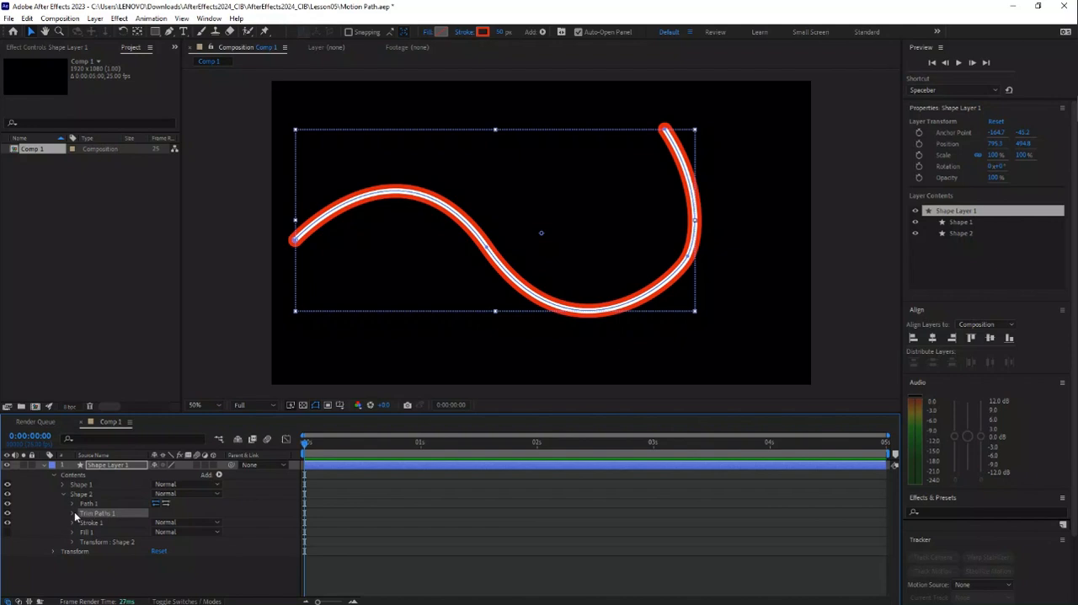
click(73, 512)
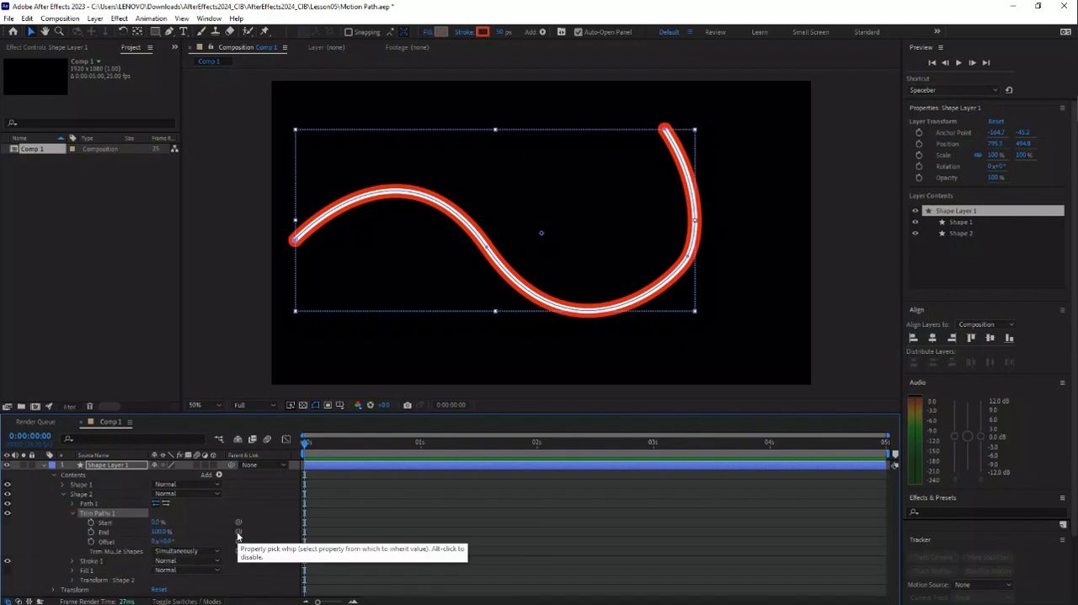
Step: Link the Trim Paths End property to Start and append + 1 to the expression
drag(238, 533, 96, 523)
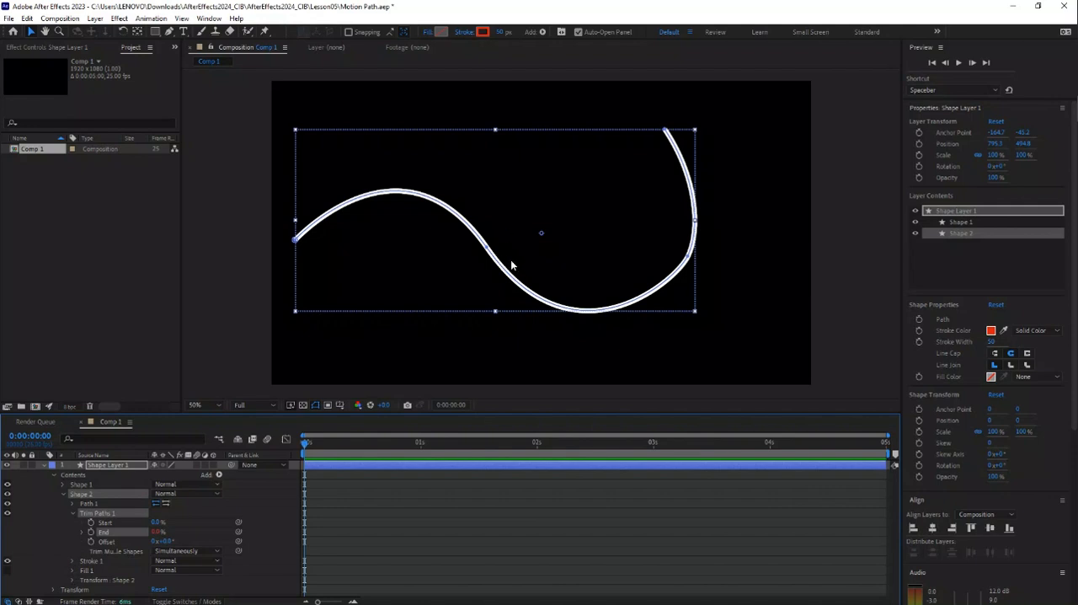
alt+click(89, 531)
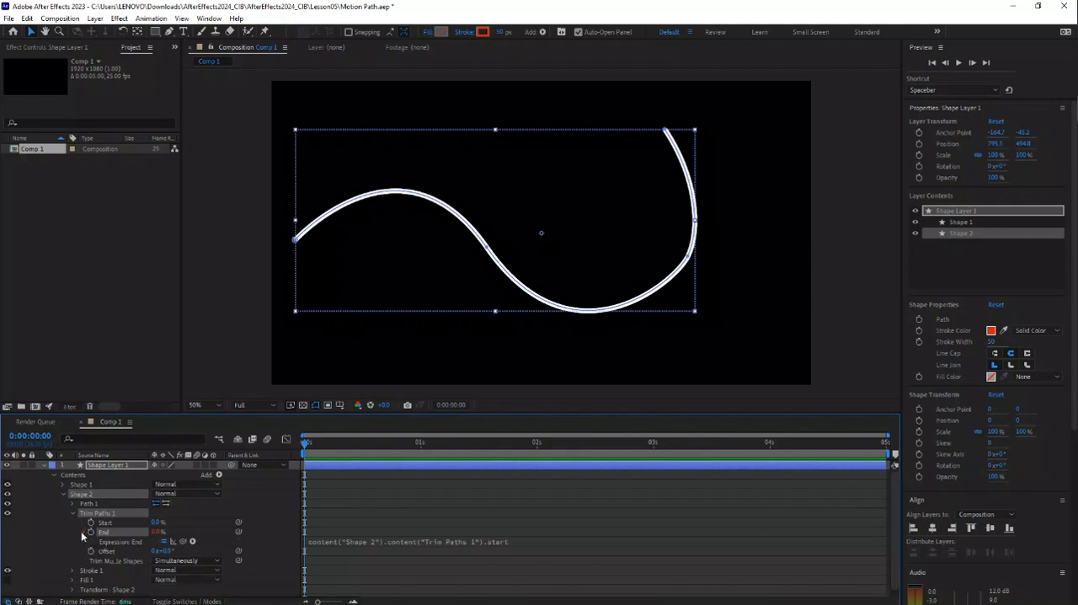
click(519, 541)
click(537, 540)
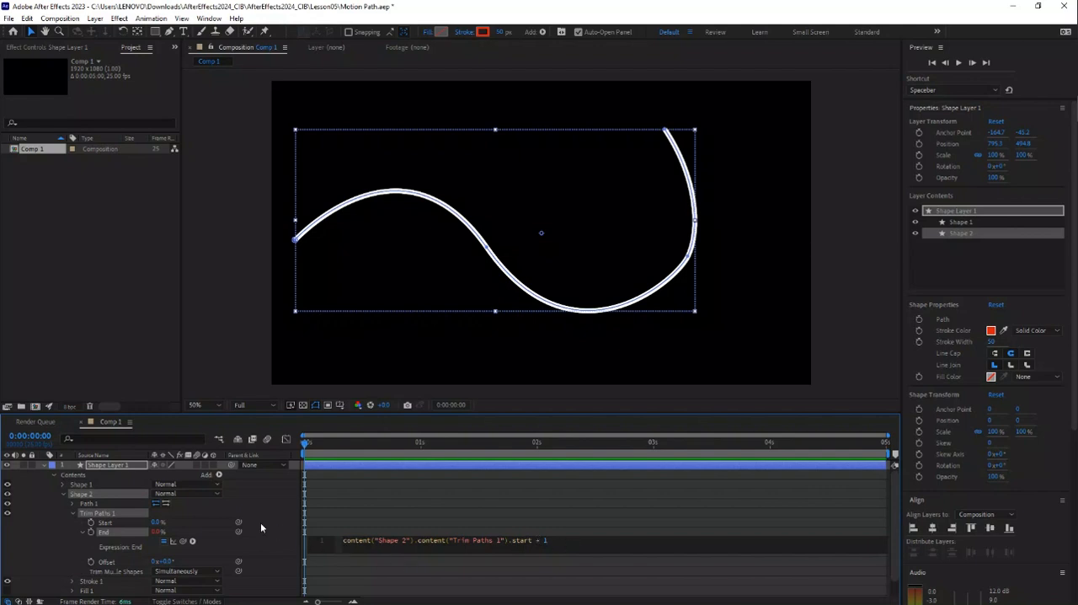
text(+ 1)
click(169, 524)
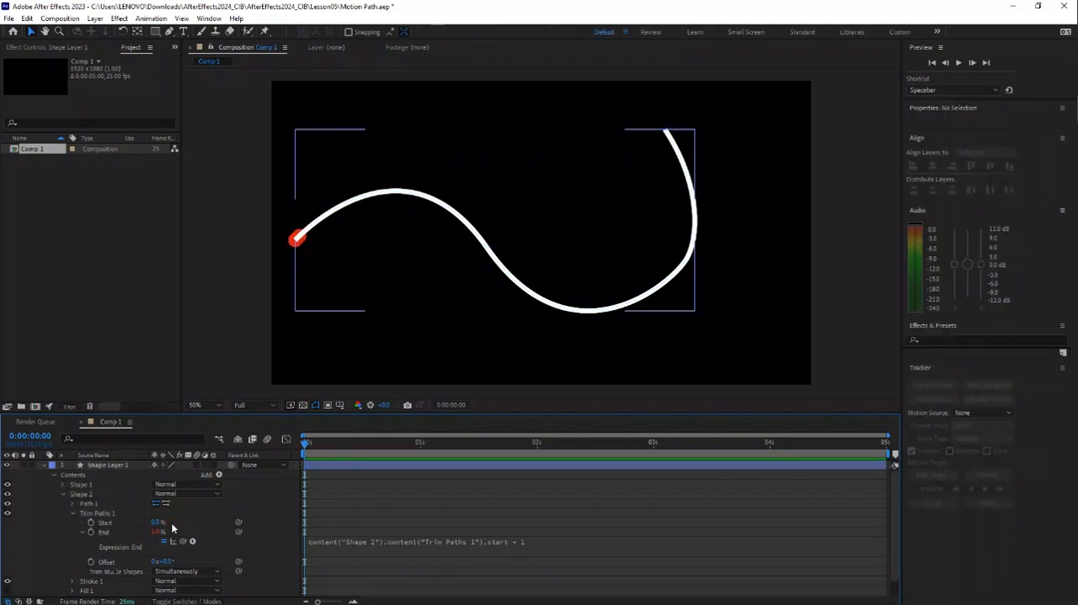
alt+click(90, 532)
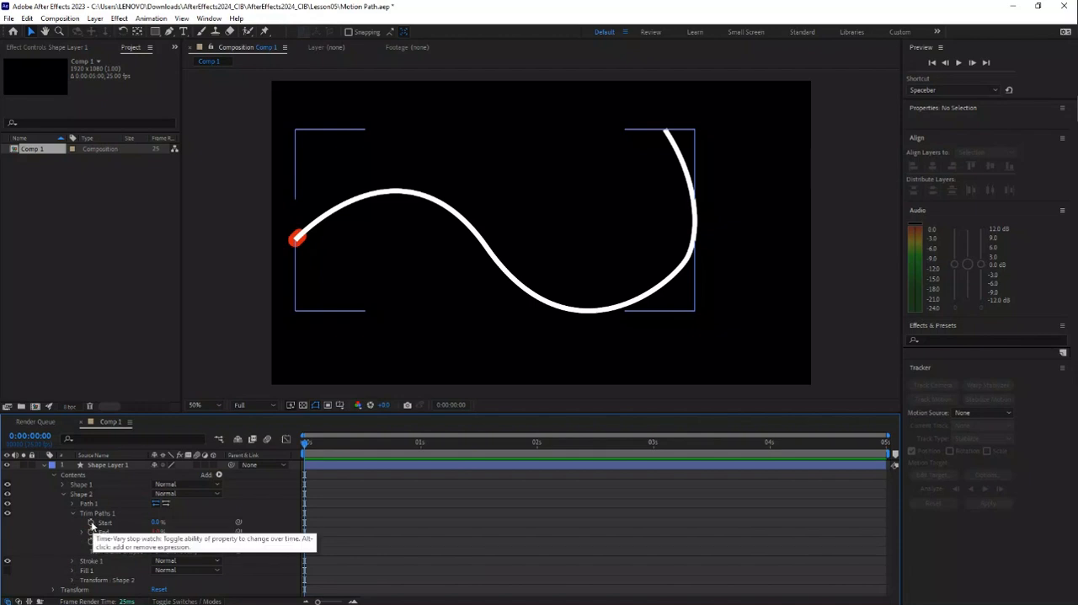
Step: Keyframe the Trim Paths Start of Shape 2 from 0% at 0:00:00:00 to 100% at 0:00:04:24
click(91, 523)
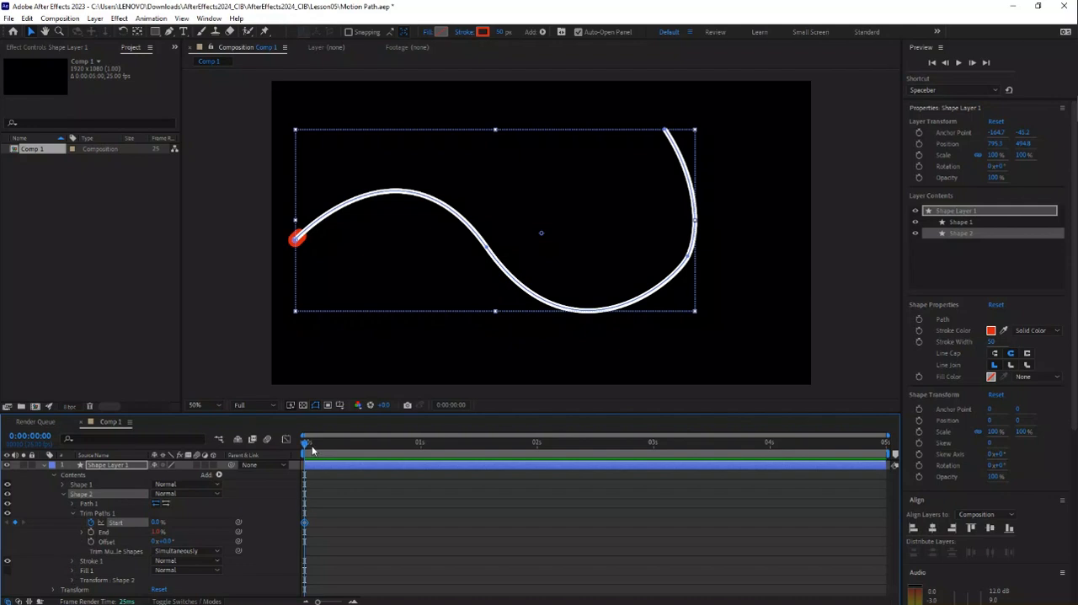
key(space)
click(157, 523)
text(10)
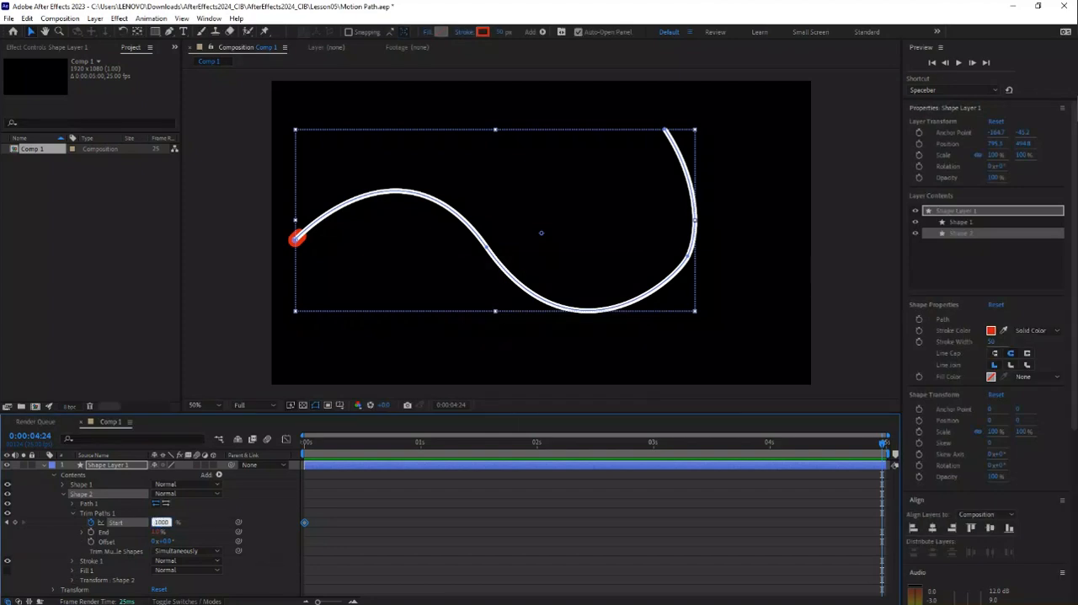
key(Return)
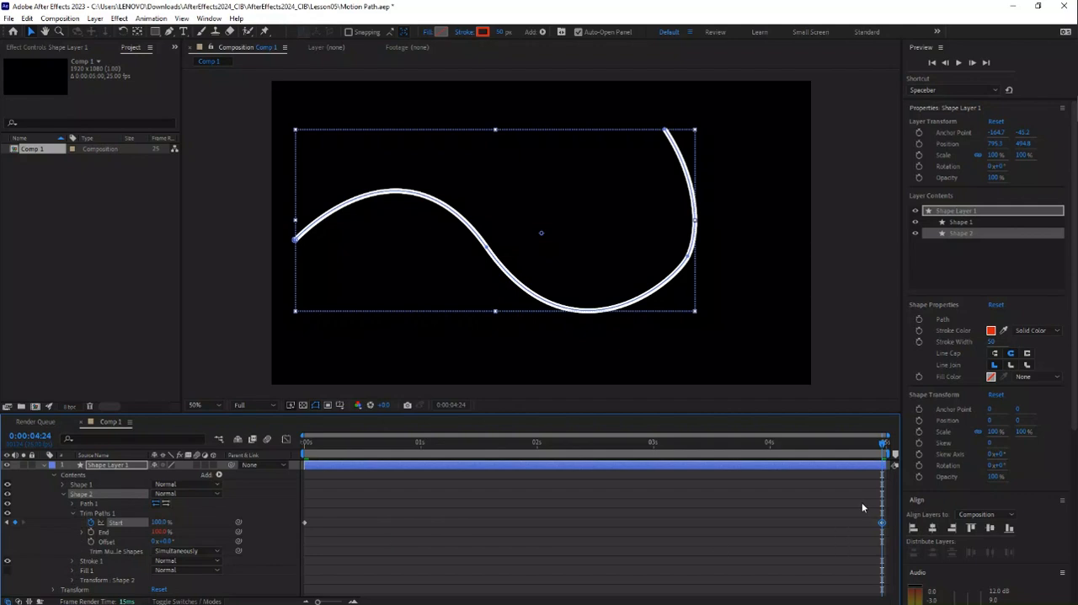
Step: Preview the dot's movement along the curve from 0:00:00:00, and move the current time to 0:00:00:05
mouse_move(883, 441)
mouse_down()
mouse_move(784, 458)
mouse_move(423, 476)
mouse_move(305, 499)
mouse_up()
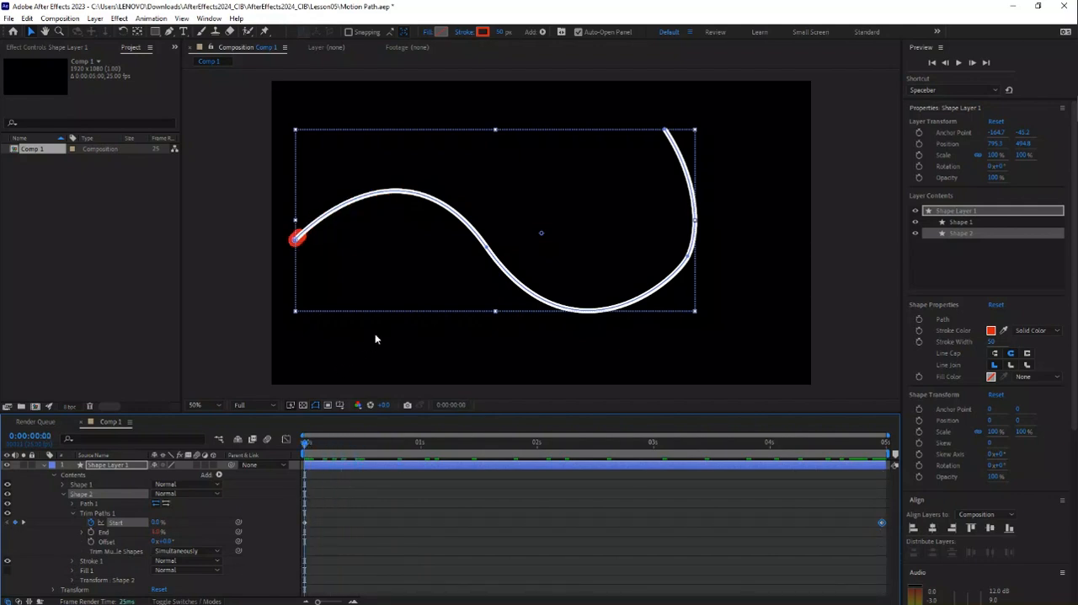
key(space)
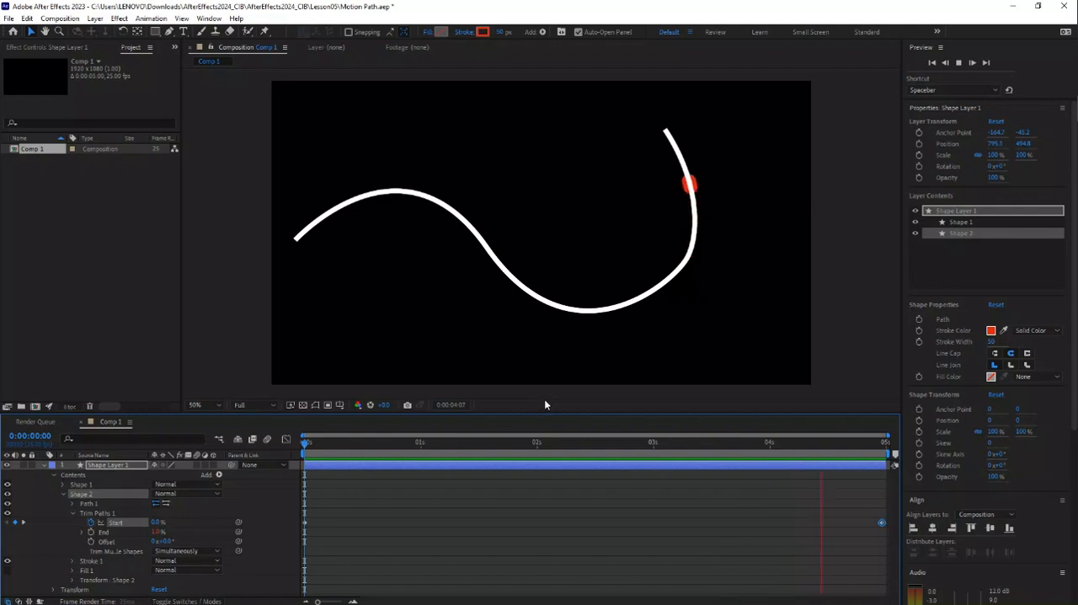
click(326, 444)
Step: In the speed graph, lengthen both Trim Paths Start handles inward, lower their speeds to about 8 and 10 %/sec, and preview the eased motion
click(285, 442)
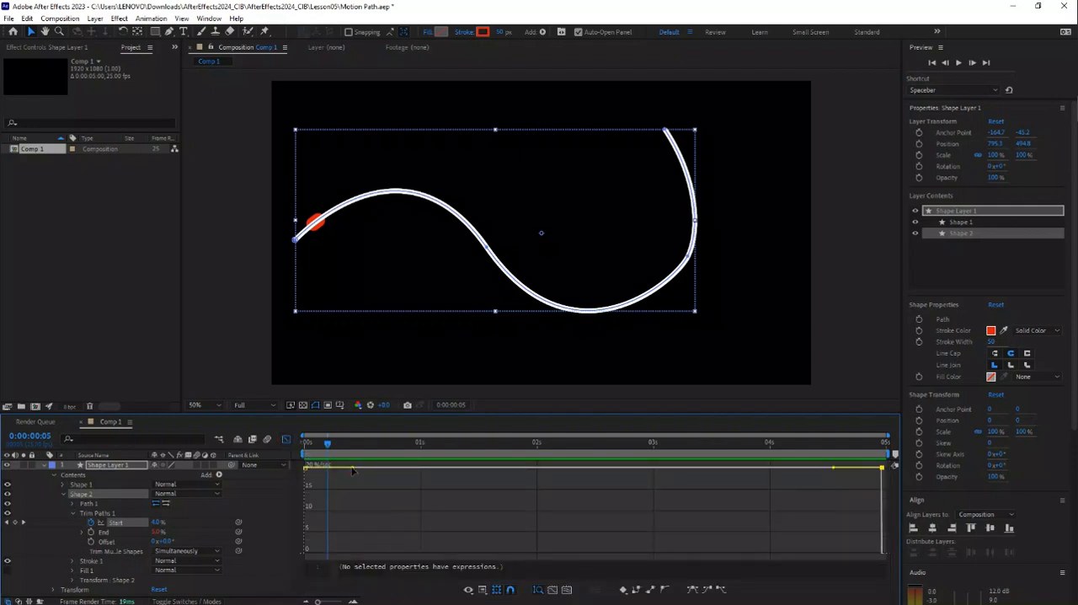
click(483, 589)
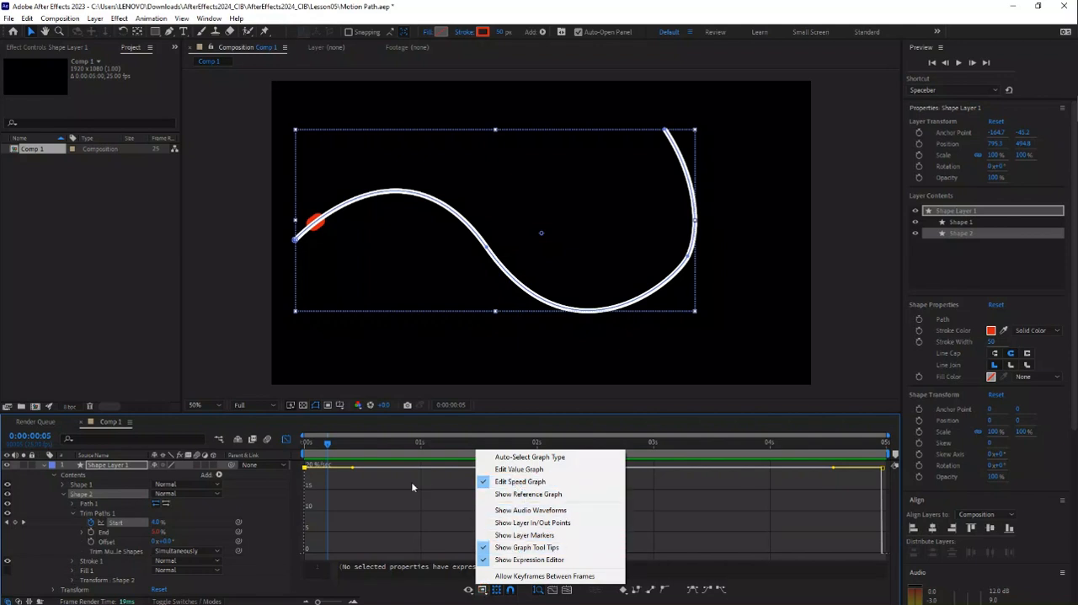
click(353, 468)
drag(353, 468, 492, 527)
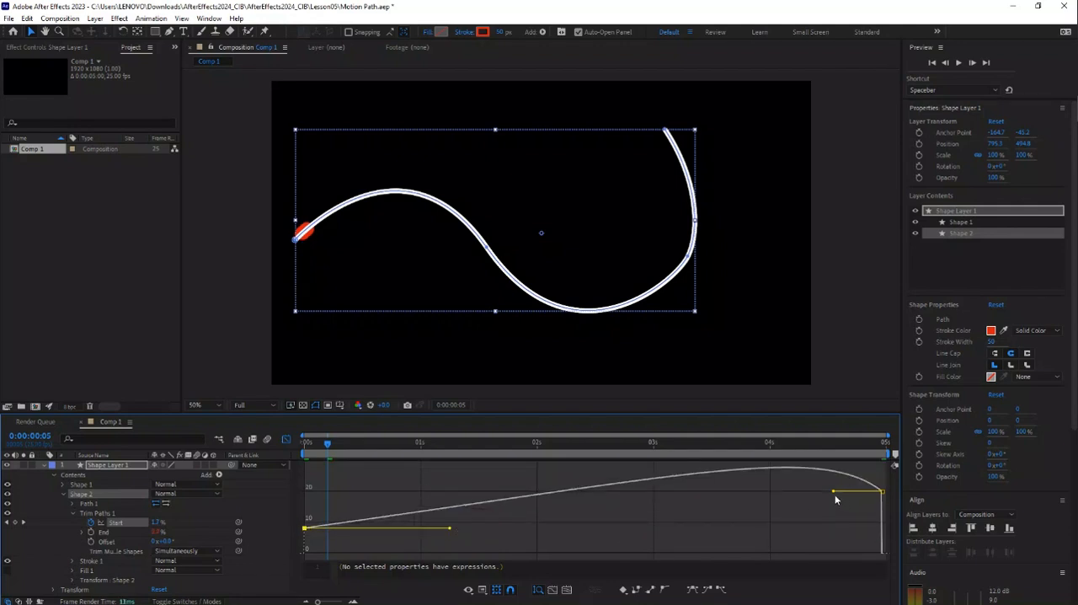
drag(834, 496, 768, 519)
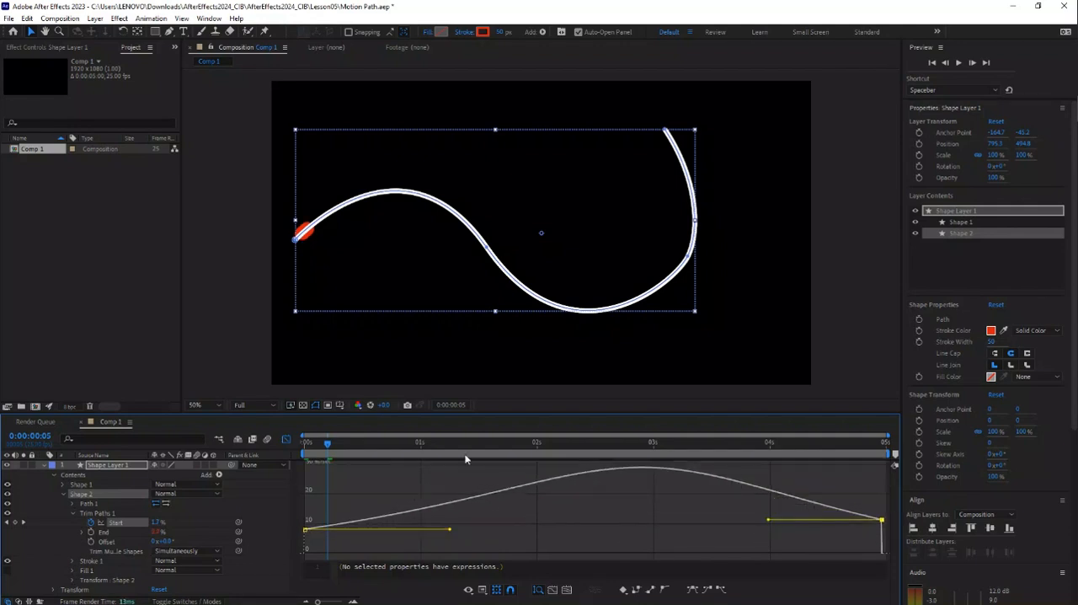
click(444, 360)
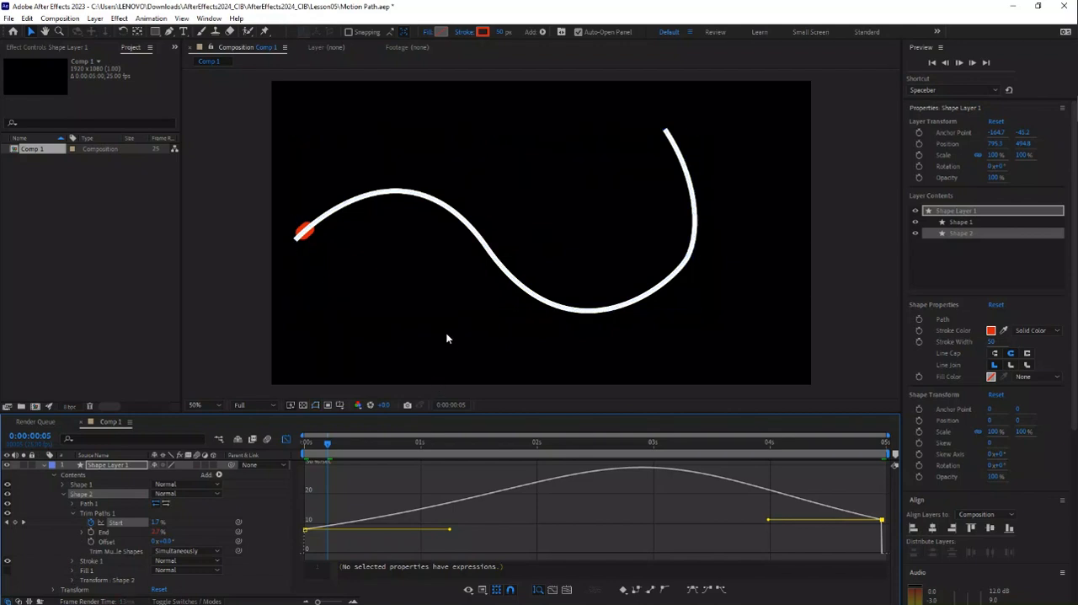
key(space)
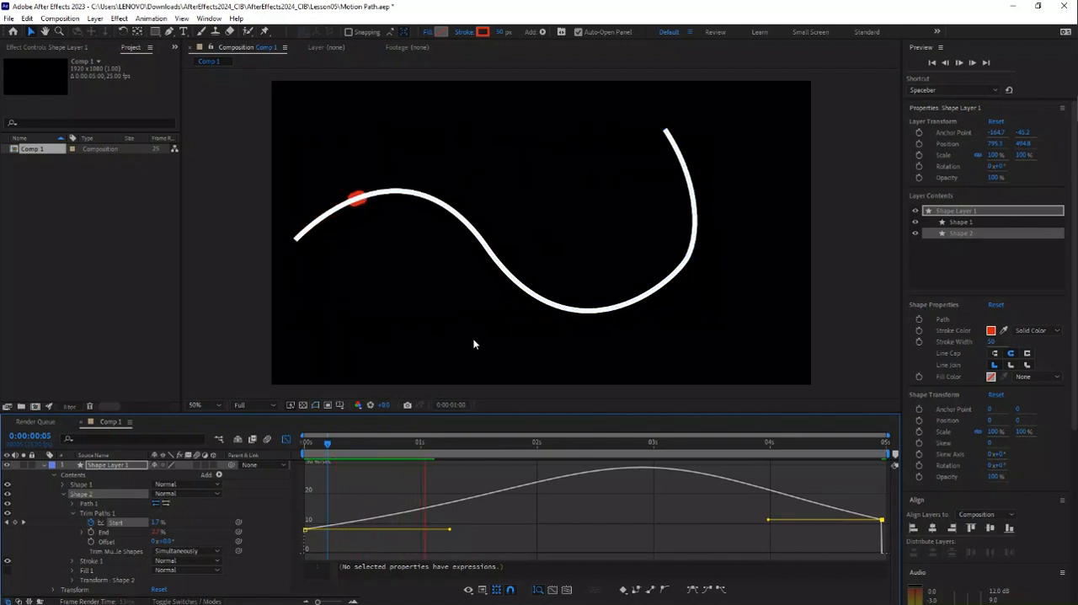